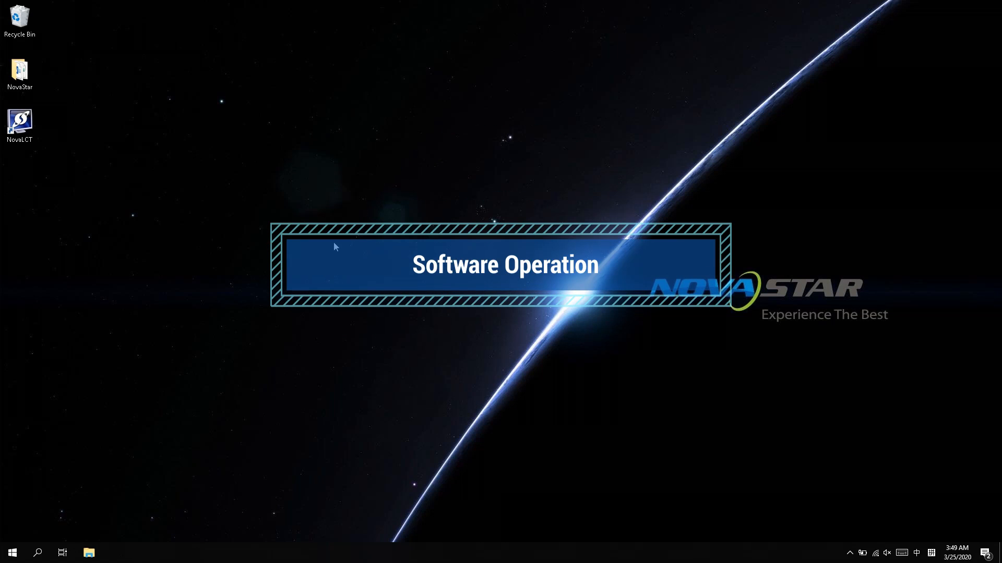
# Step: Launch NovaLCT and log in as the Advanced Synchronous System User with the account password
pyautogui.doubleClick(19, 123)
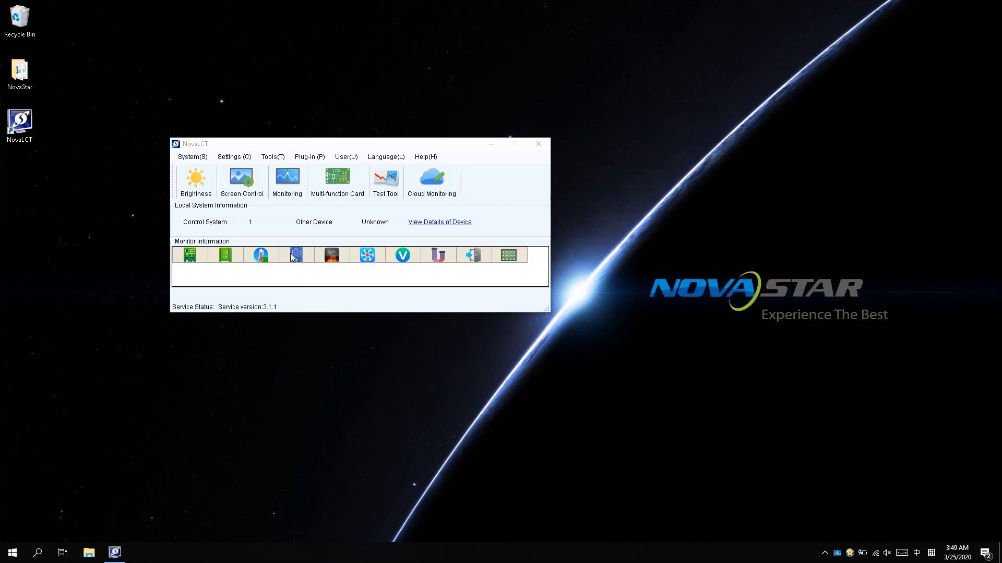
pyautogui.click(353, 156)
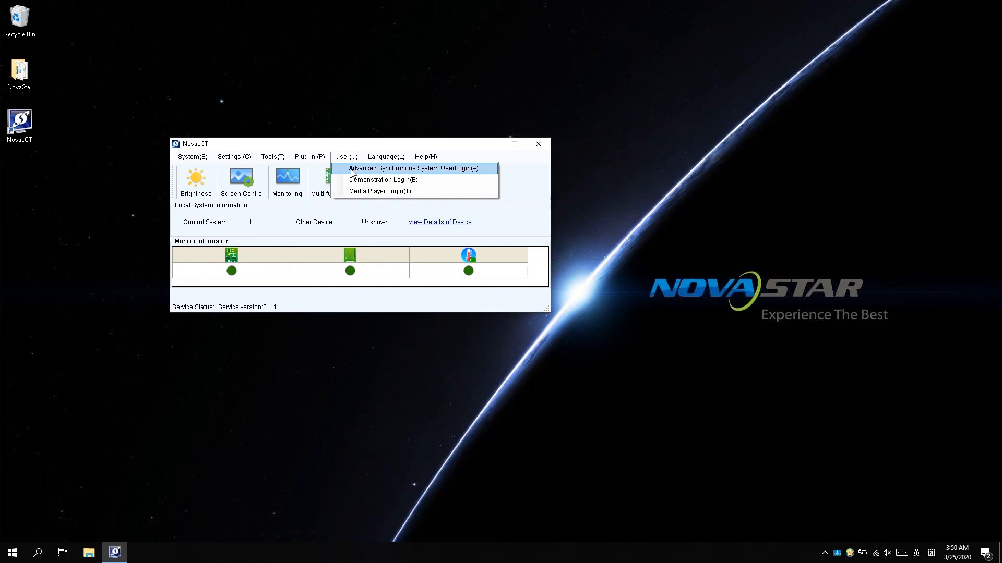
pyautogui.click(352, 168)
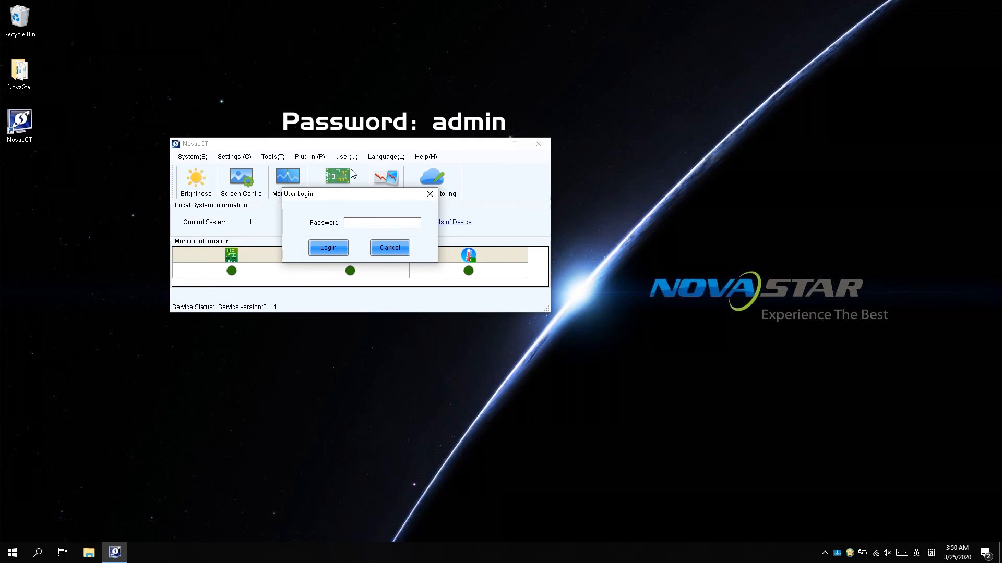
pyautogui.write('admi')
pyautogui.click(328, 248)
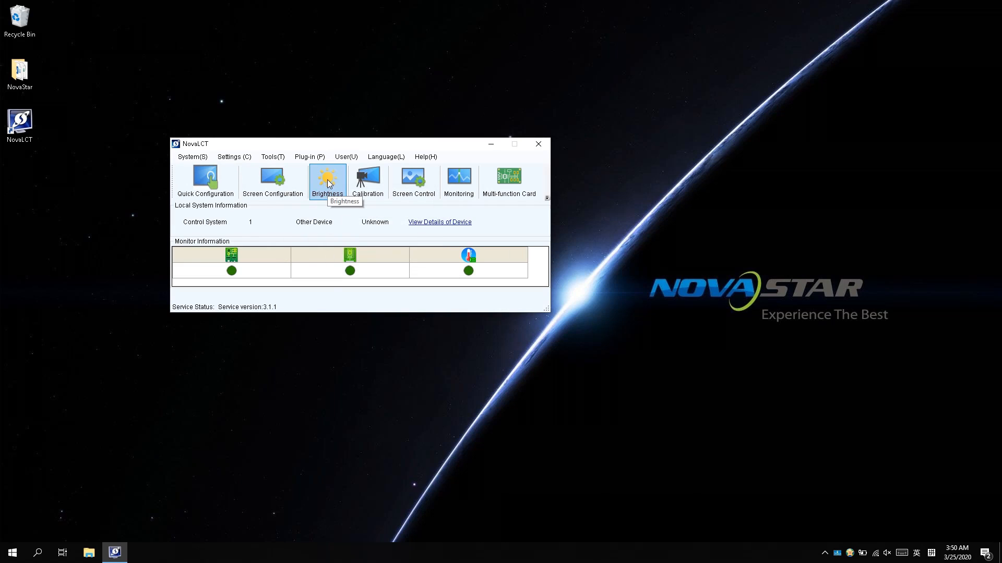
# Step: Switch Brightness Adjustment to manual mode and set the brightness to 193 (75.7%)
pyautogui.click(328, 181)
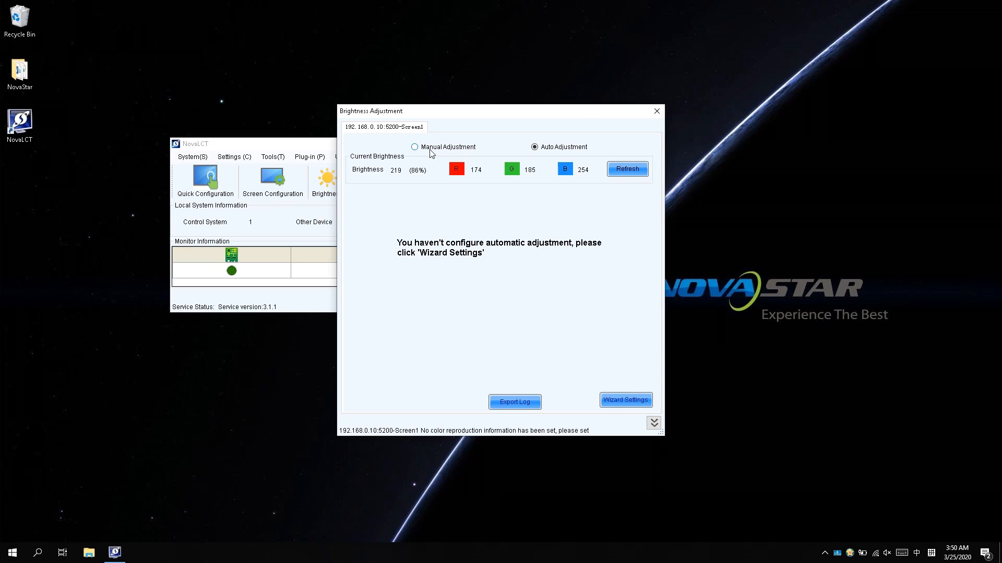
pyautogui.click(430, 150)
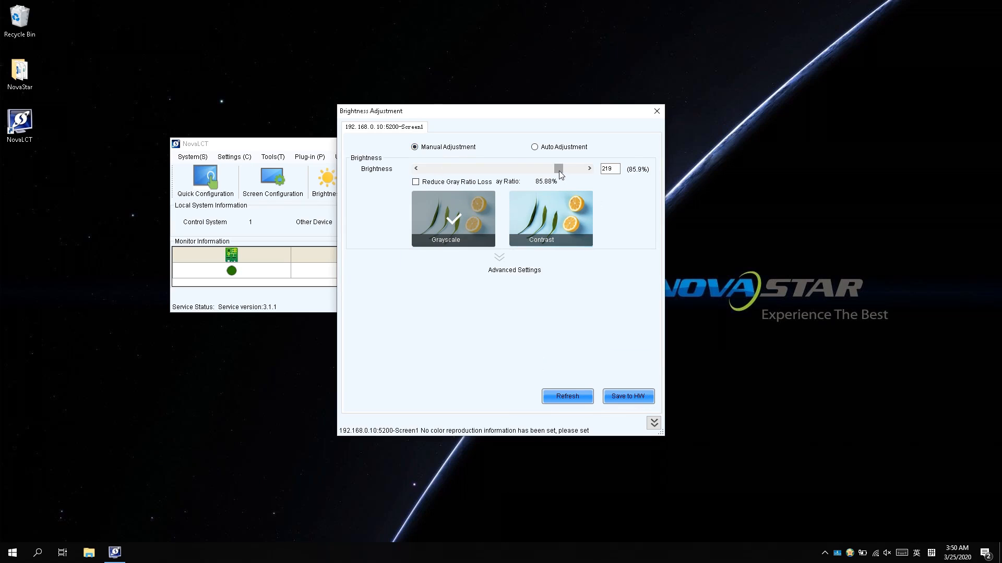
pyautogui.moveTo(559, 169)
pyautogui.mouseDown()
pyautogui.moveTo(481, 171)
pyautogui.moveTo(573, 174)
pyautogui.moveTo(542, 173)
pyautogui.mouseUp()
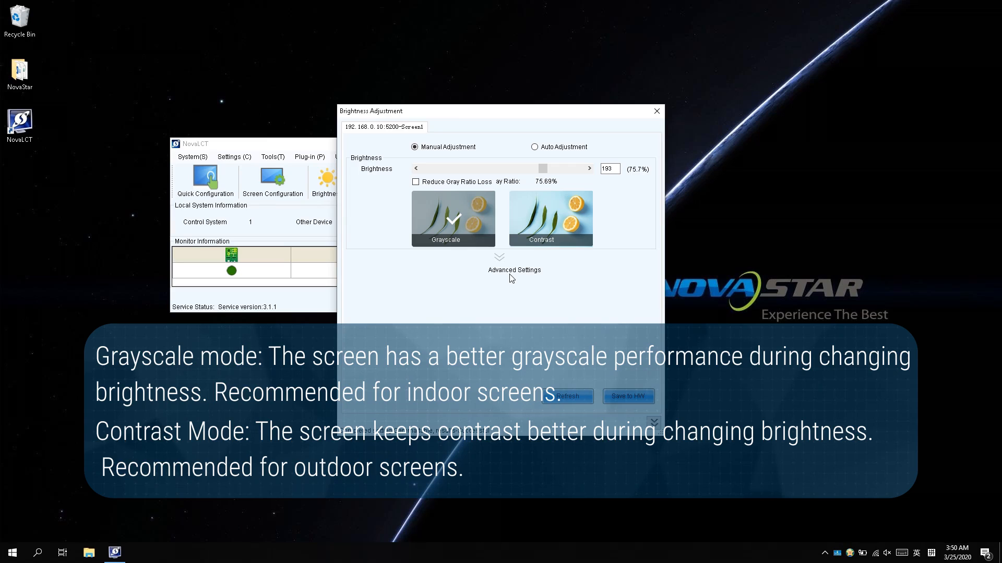
# Step: Save the manual brightness to hardware, switch to Auto Adjustment and start Wizard Settings
pyautogui.click(618, 399)
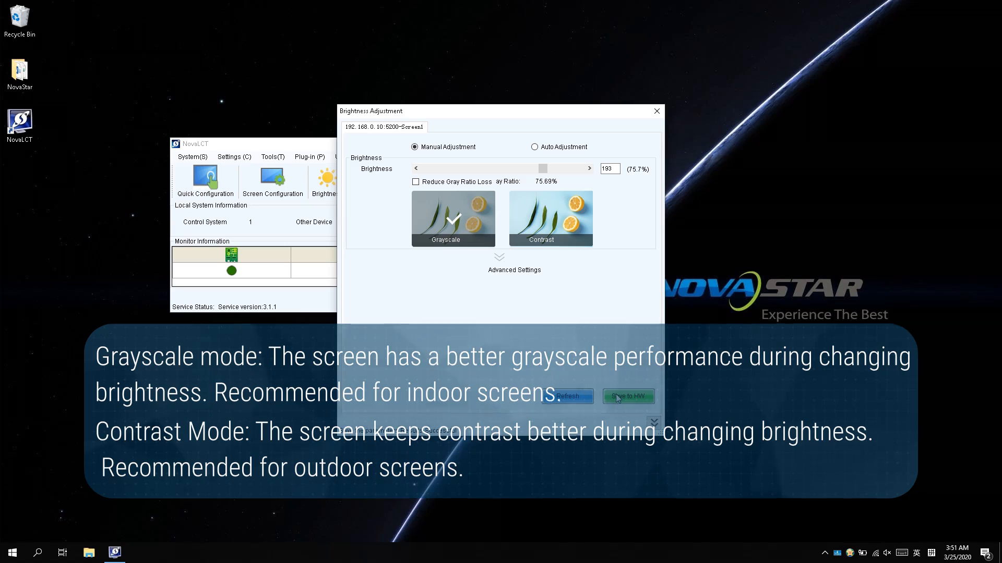
pyautogui.click(557, 148)
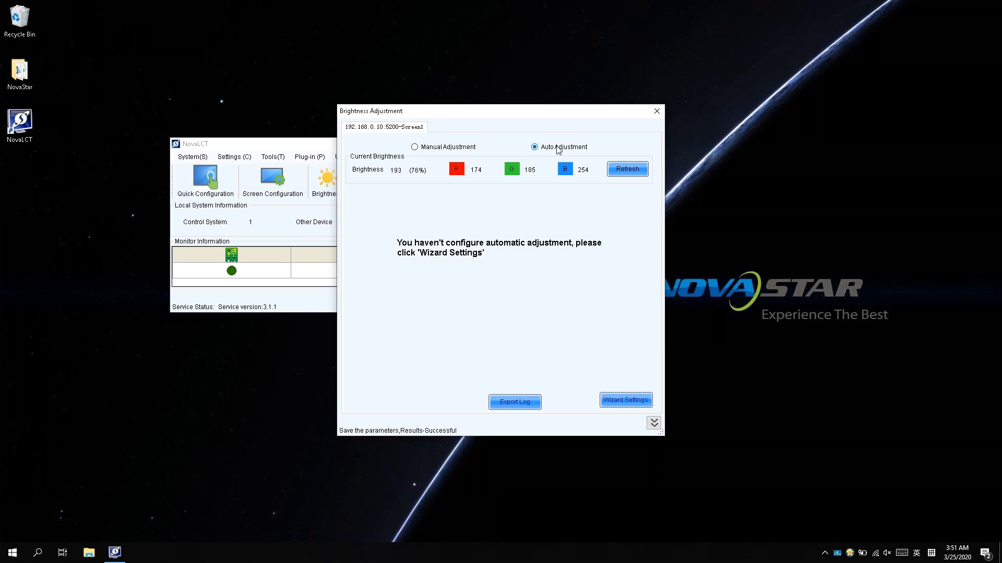
pyautogui.click(618, 399)
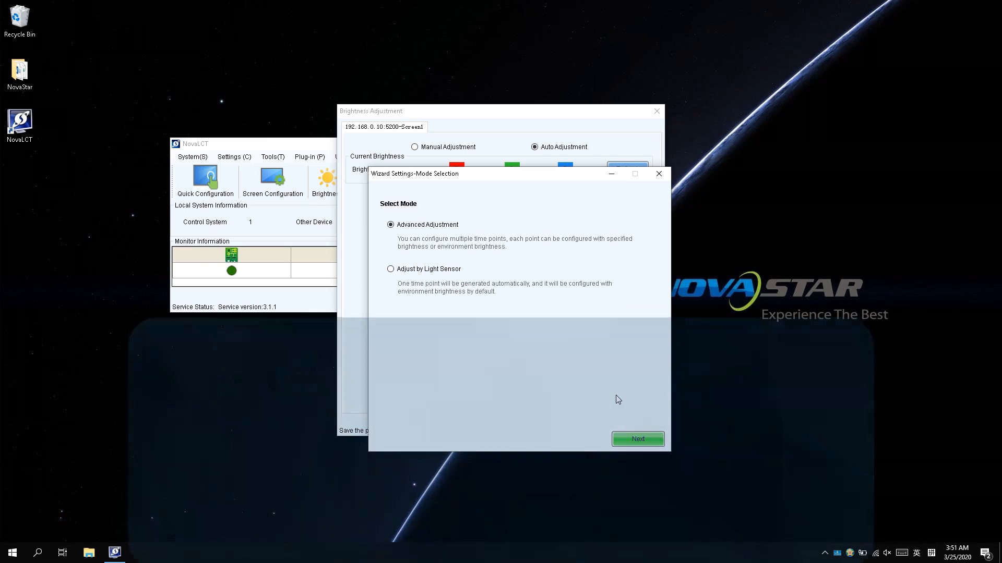
# Step: Choose Adjust by Light Sensor instead of Advanced Adjustment as the wizard mode
pyautogui.click(440, 272)
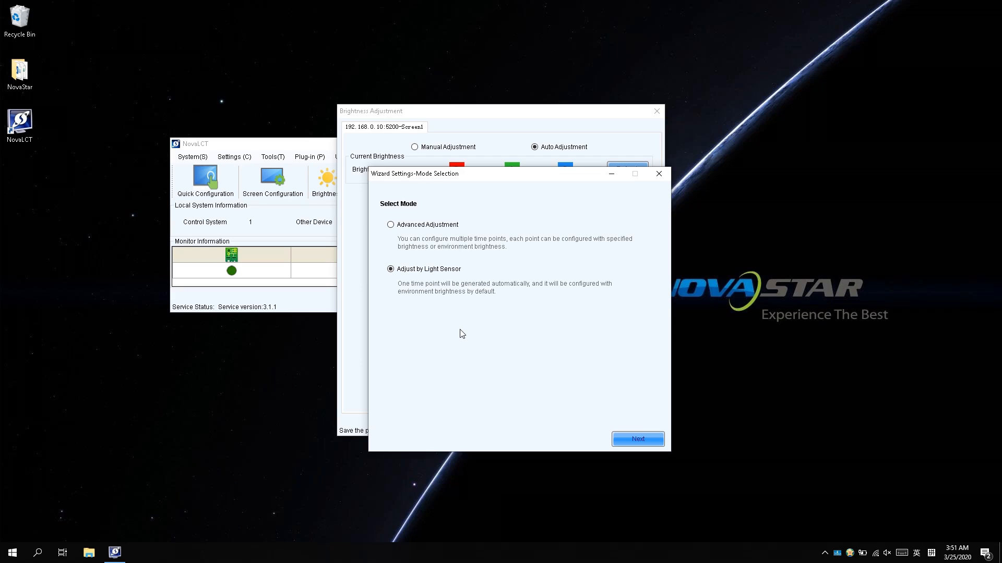
# Step: Test, refresh and enable the connected light sensor, reading 350 lux ambient brightness
pyautogui.click(626, 442)
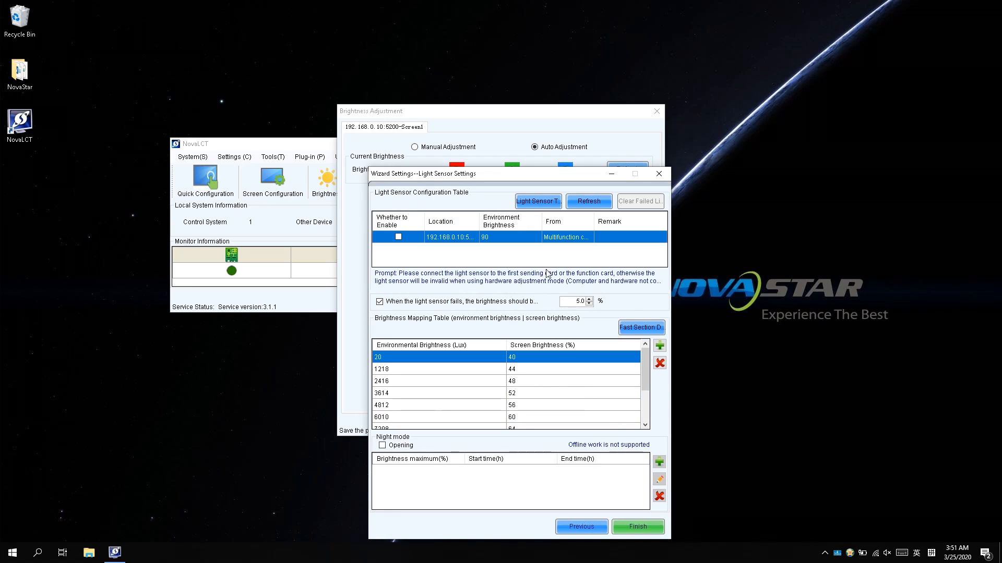
pyautogui.click(535, 202)
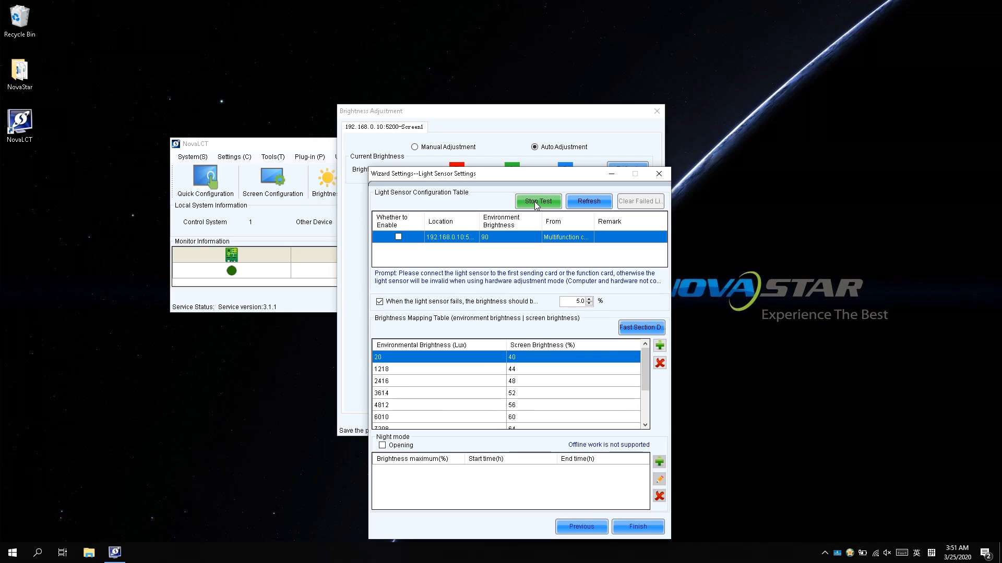
pyautogui.click(583, 208)
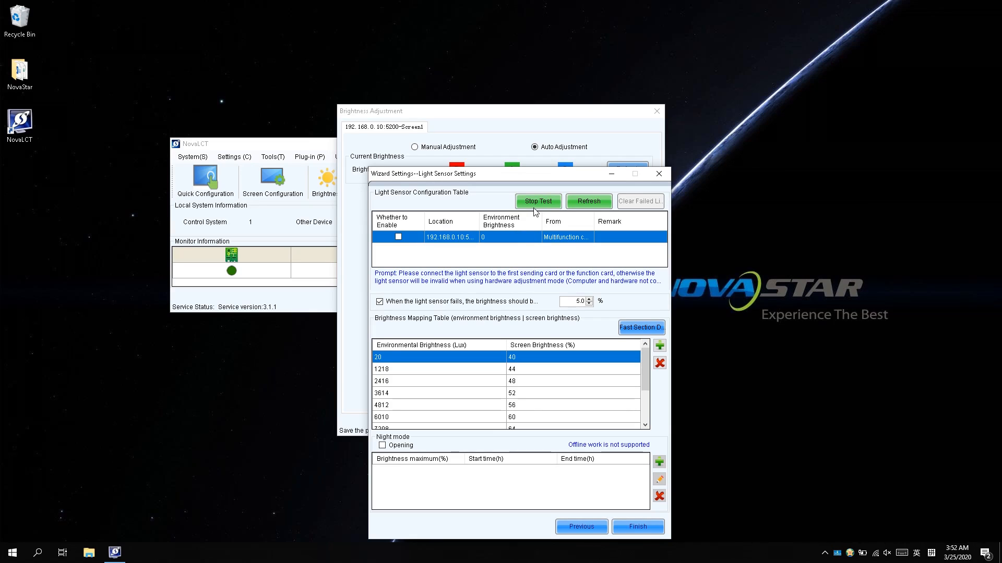
pyautogui.click(597, 204)
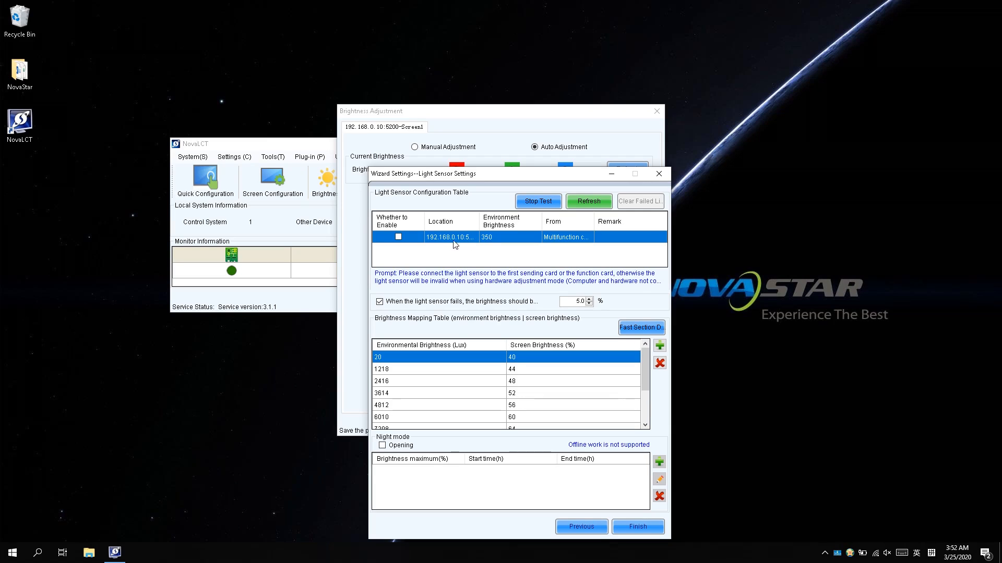
pyautogui.click(399, 235)
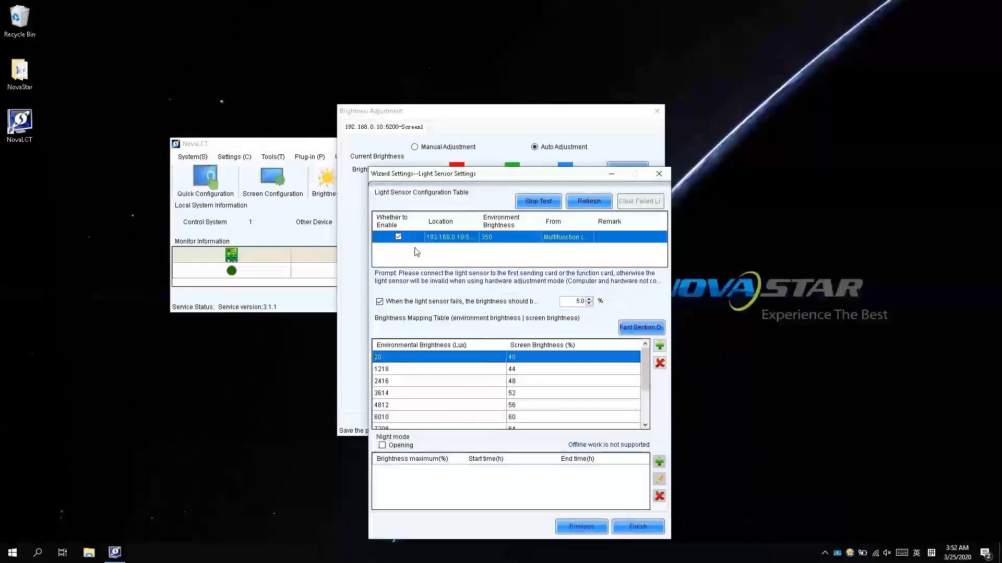
# Step: Save MonitorSite's smart brightness gradient settings (60 s, 5 readings) and close the dialog
pyautogui.rightClick(837, 554)
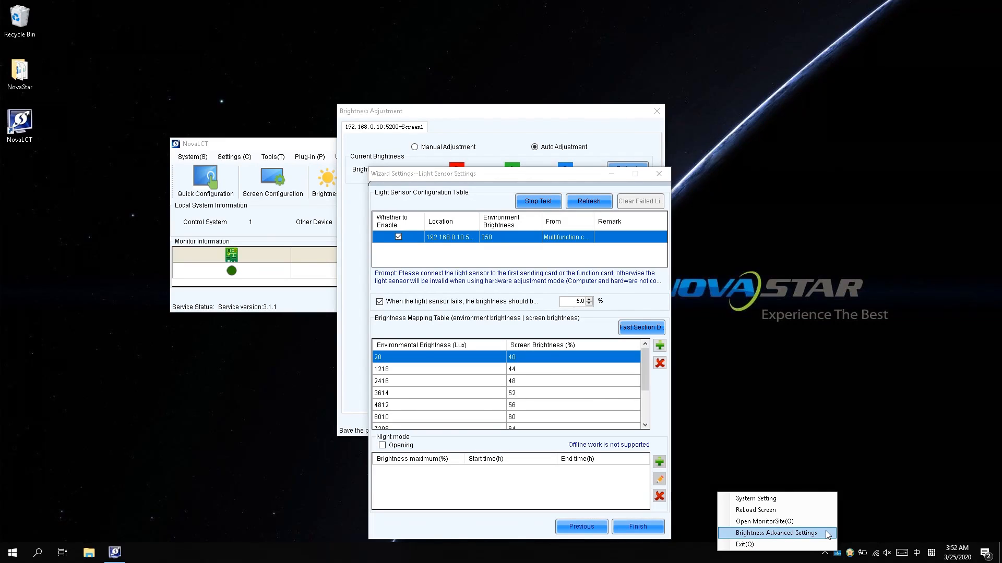
pyautogui.click(775, 533)
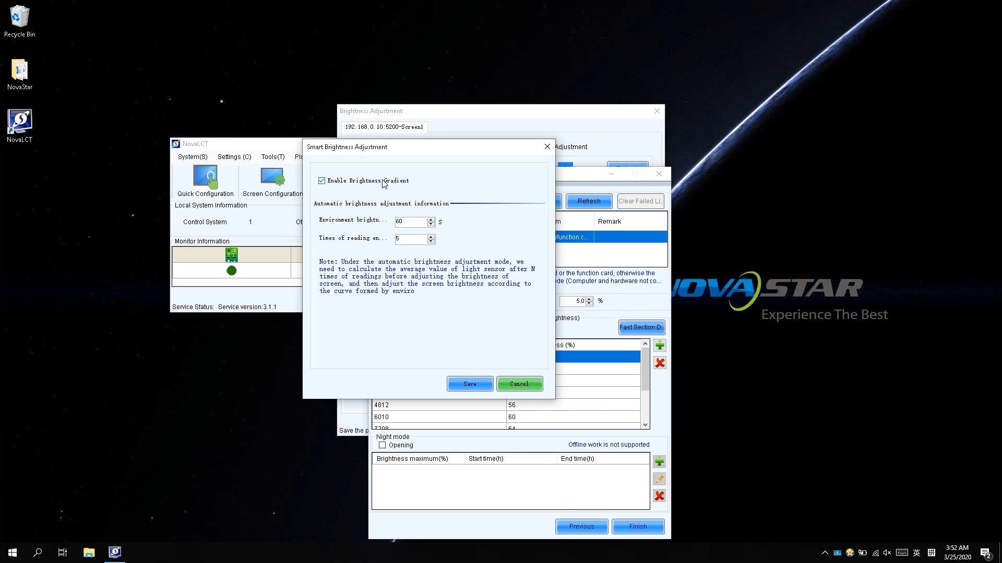
pyautogui.click(460, 384)
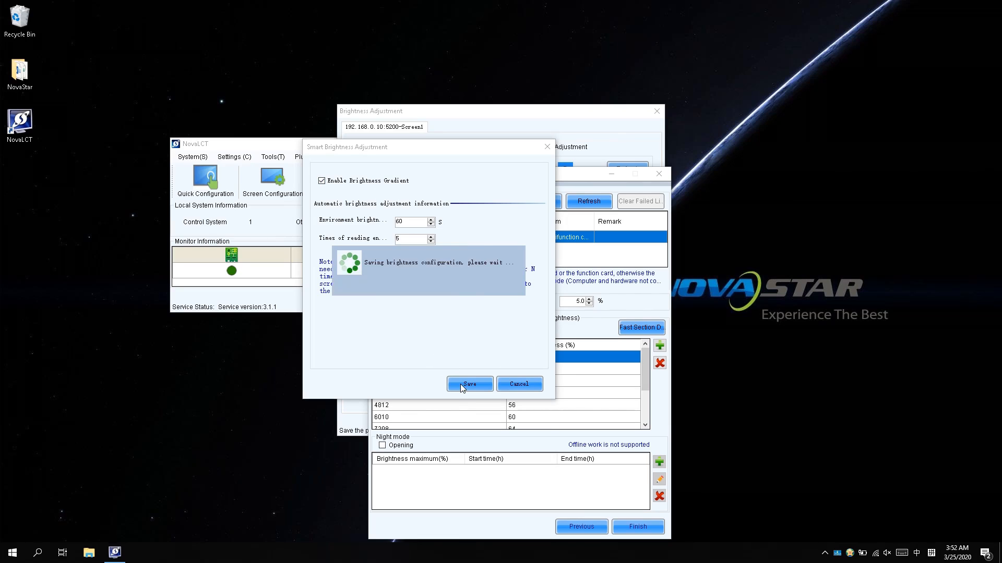
pyautogui.click(435, 292)
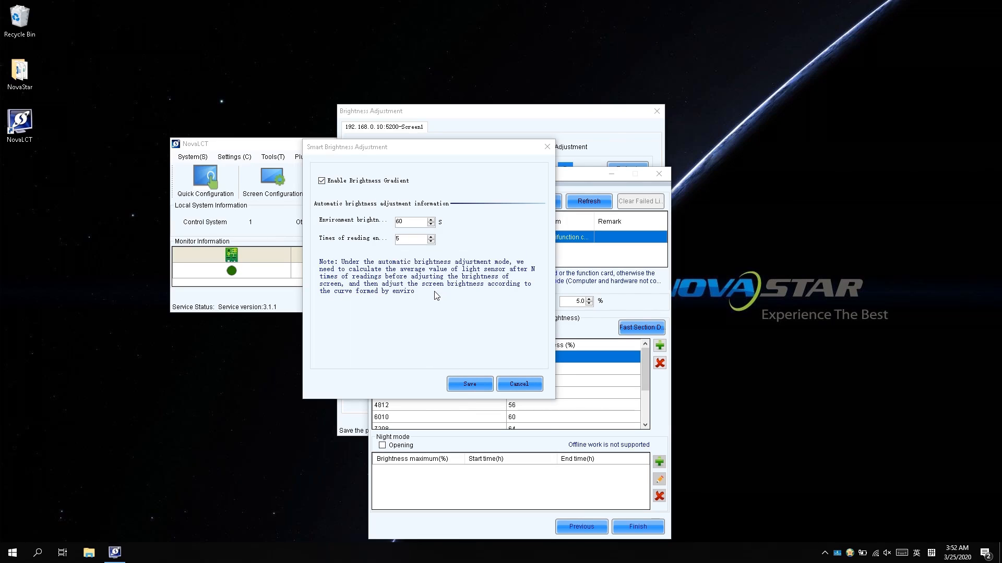
pyautogui.click(546, 147)
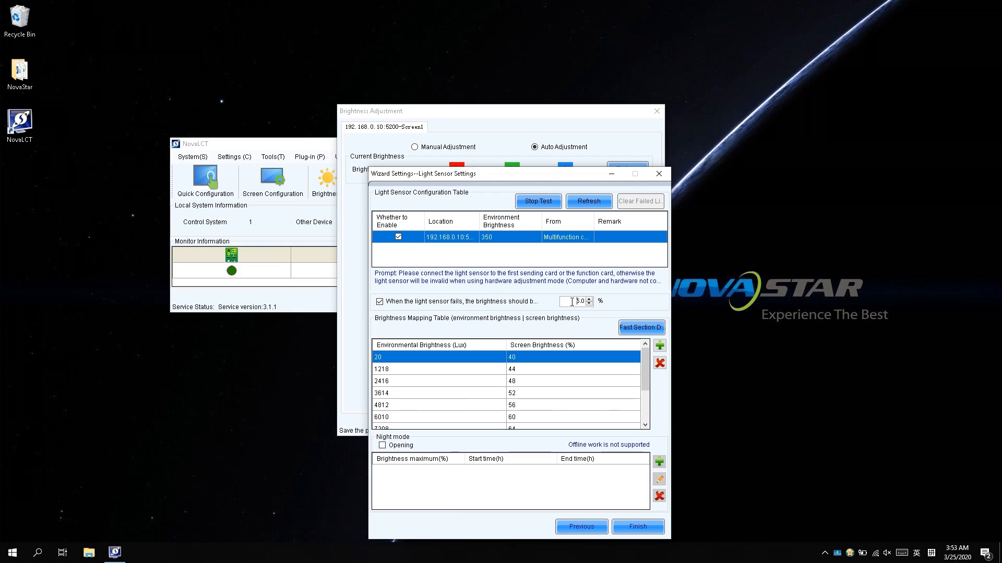
# Step: Edit the sensor-failure brightness and open Quick Section Division, showing 20 lux at 40% lower end
pyautogui.click(572, 302)
pyautogui.click(632, 329)
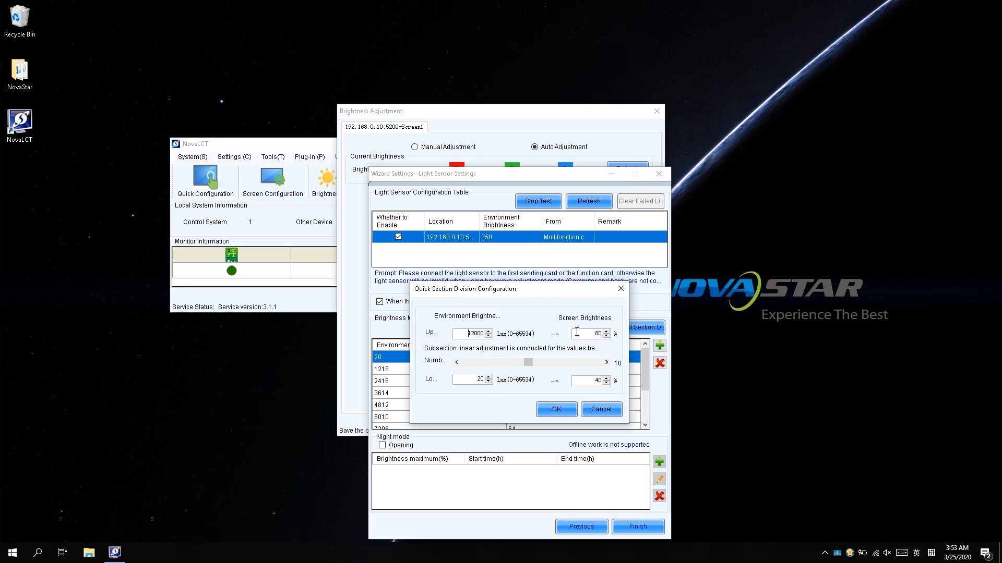
# Step: Set the lower screen brightness to 20% with 18 sections, regenerating the mapping table from 20 lux
pyautogui.click(594, 334)
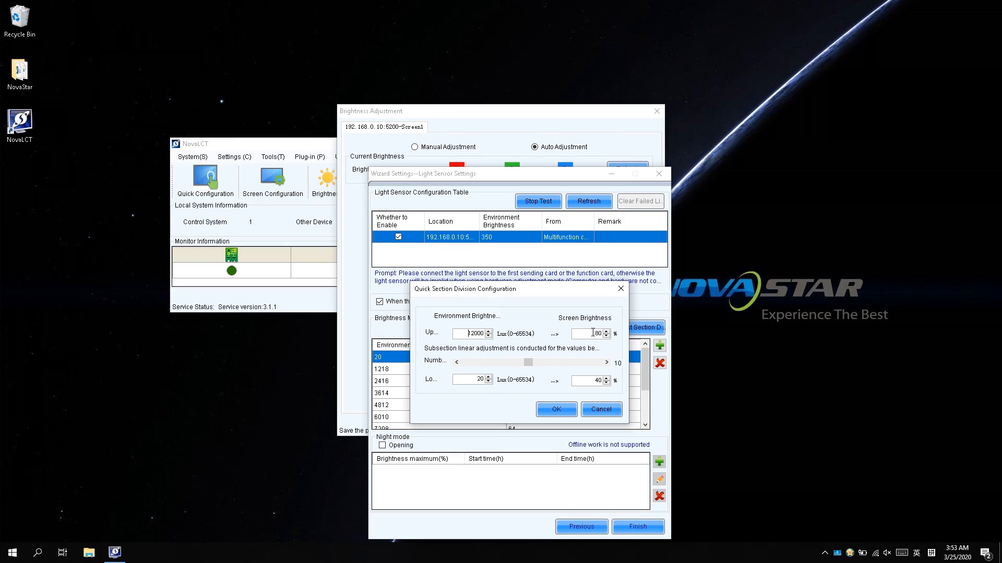
pyautogui.click(599, 381)
pyautogui.write('2')
pyautogui.moveTo(529, 363); pyautogui.dragTo(605, 367)
pyautogui.click(554, 411)
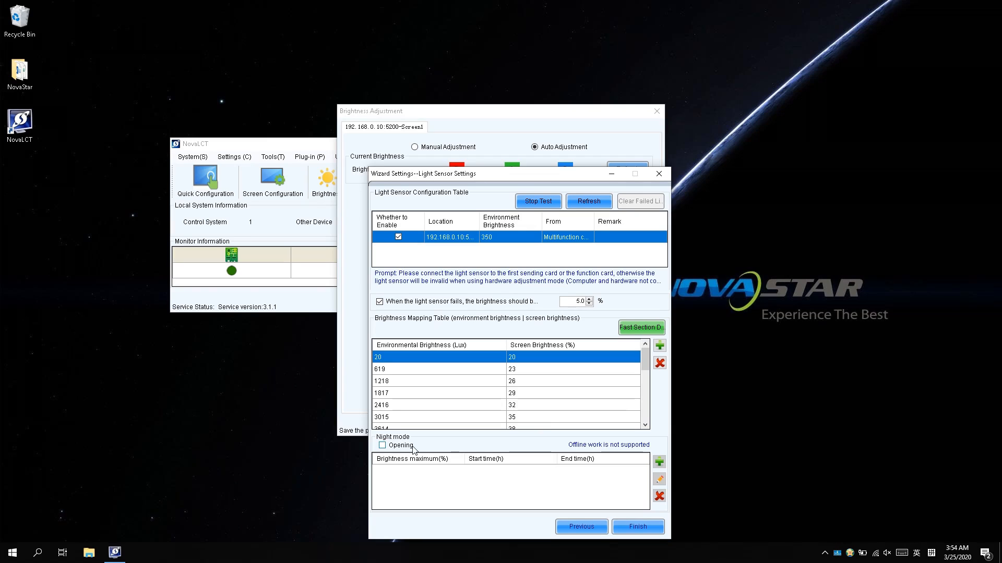
# Step: Turn on night mode and fill in a new period from 19 h to 6 h, 30% maximum
pyautogui.click(412, 447)
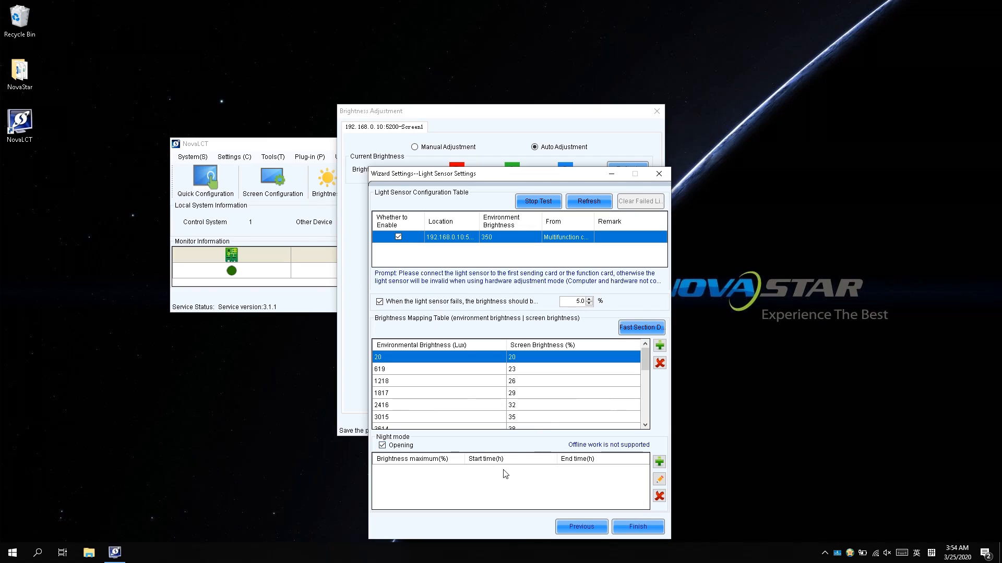
pyautogui.click(660, 462)
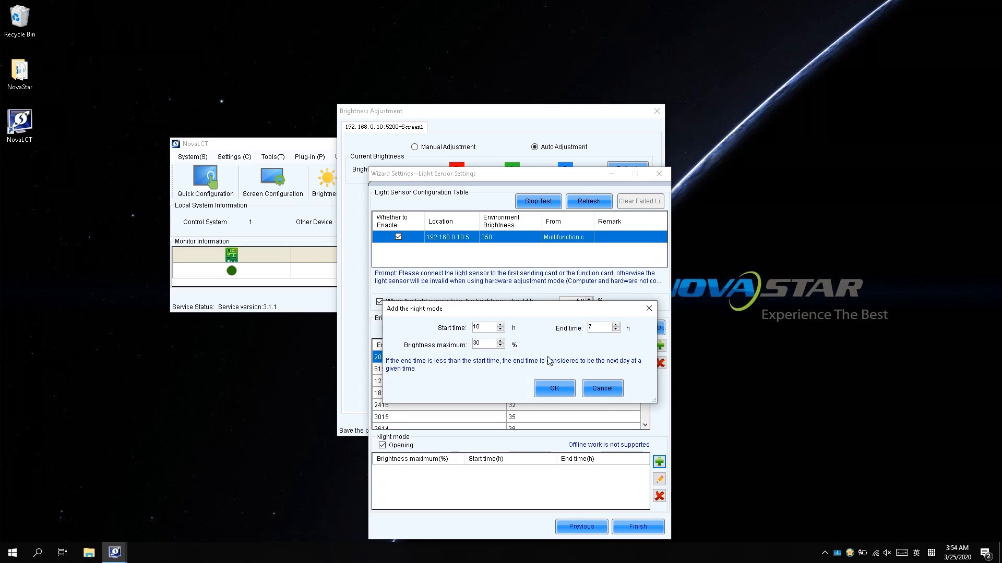
pyautogui.click(484, 326)
pyautogui.press('BackSpace')
pyautogui.press('BackSpace')
pyautogui.write('19')
pyautogui.click(600, 327)
pyautogui.write('7')
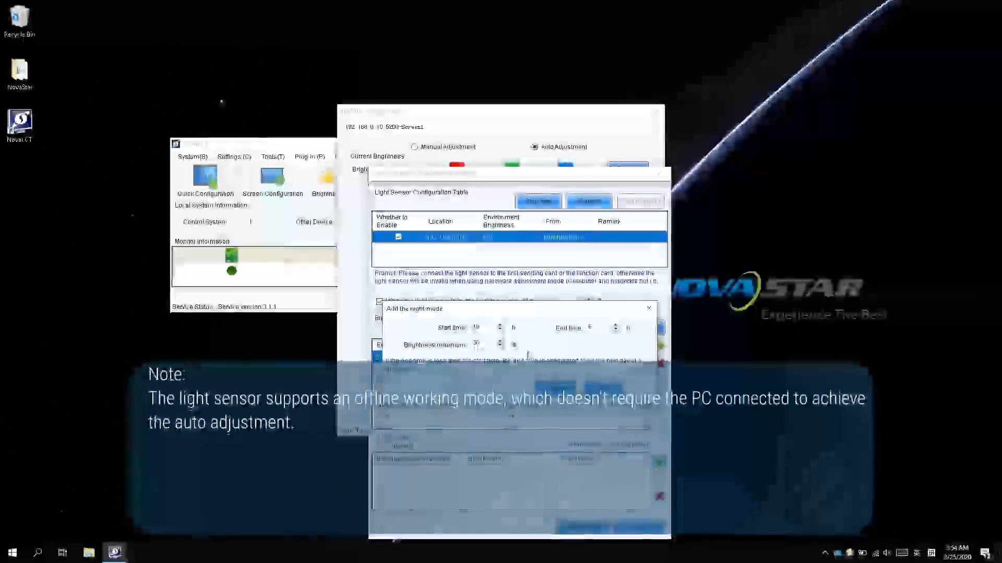
# Step: Add the 19 h to 6 h night period capped at 30% to the night mode table
pyautogui.click(549, 389)
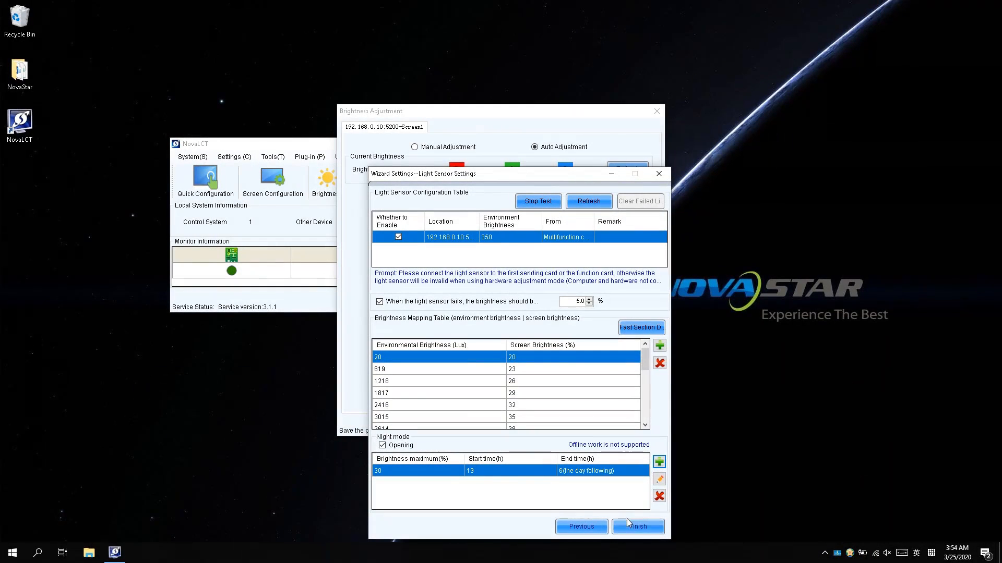
# Step: Save the light-sensor settings, then rerun the wizard to its Time Points Settings page with the 00:00 row
pyautogui.click(628, 524)
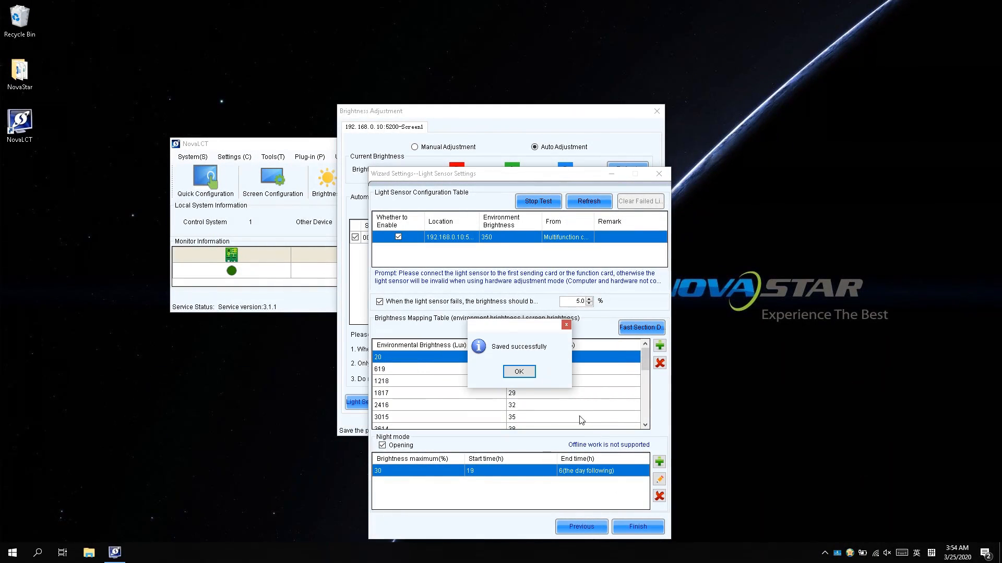
pyautogui.click(527, 372)
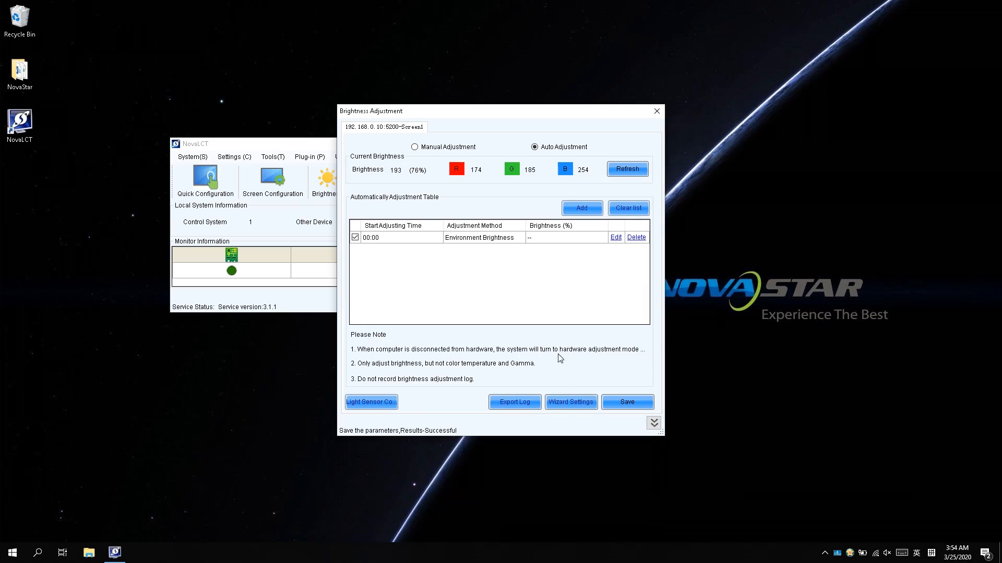
pyautogui.click(561, 404)
pyautogui.click(631, 441)
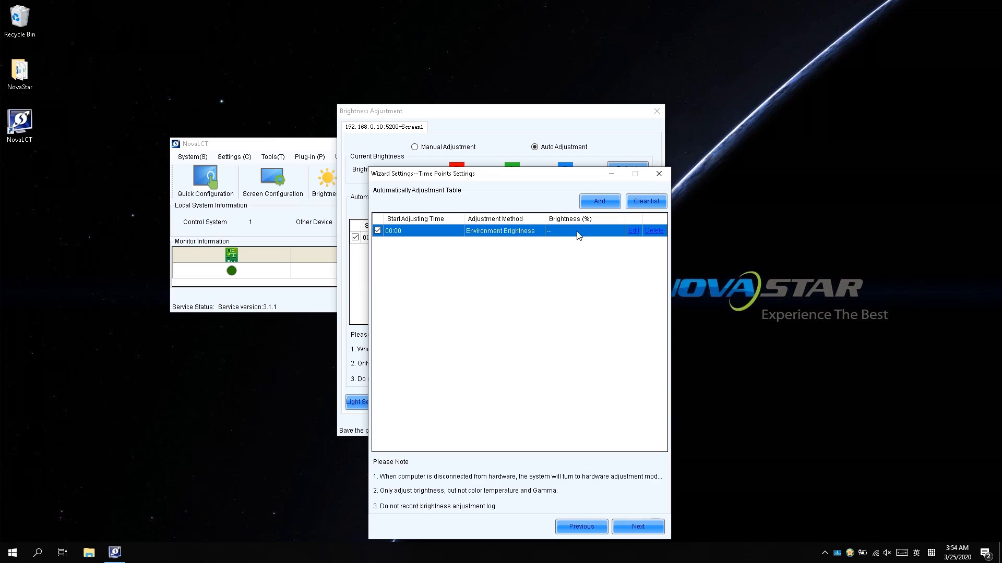
# Step: Add two specified-brightness time points: 08:00 at 40% and 12:00 at 80%
pyautogui.click(600, 202)
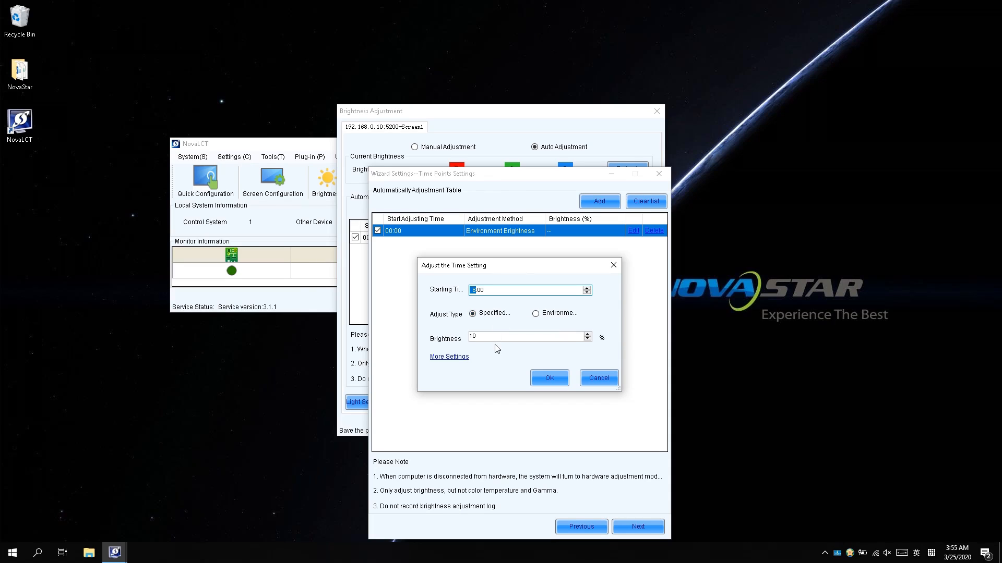
pyautogui.click(486, 340)
pyautogui.press('BackSpace')
pyautogui.press('BackSpace')
pyautogui.write('40')
pyautogui.click(536, 373)
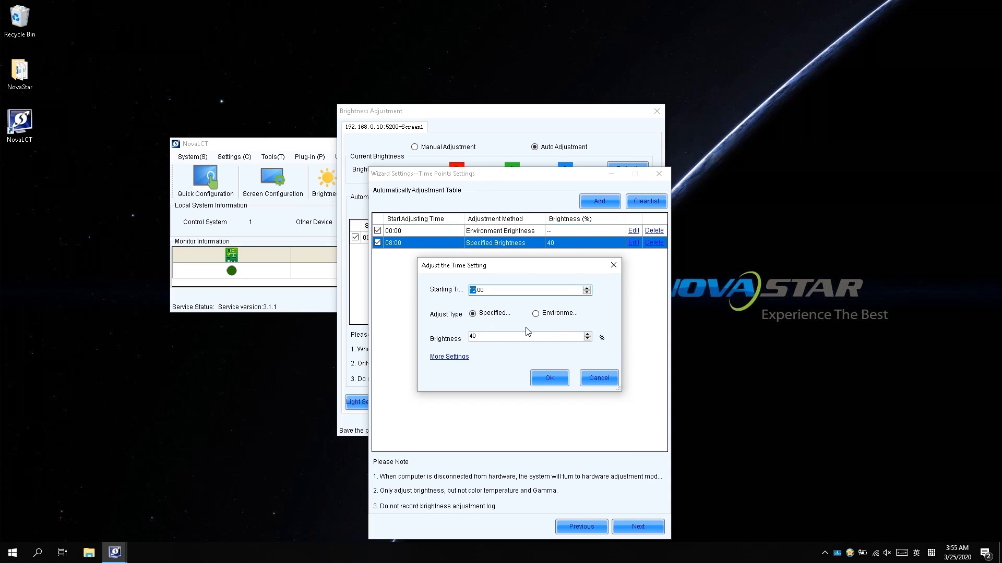
pyautogui.click(474, 338)
pyautogui.write('0')
pyautogui.click(548, 376)
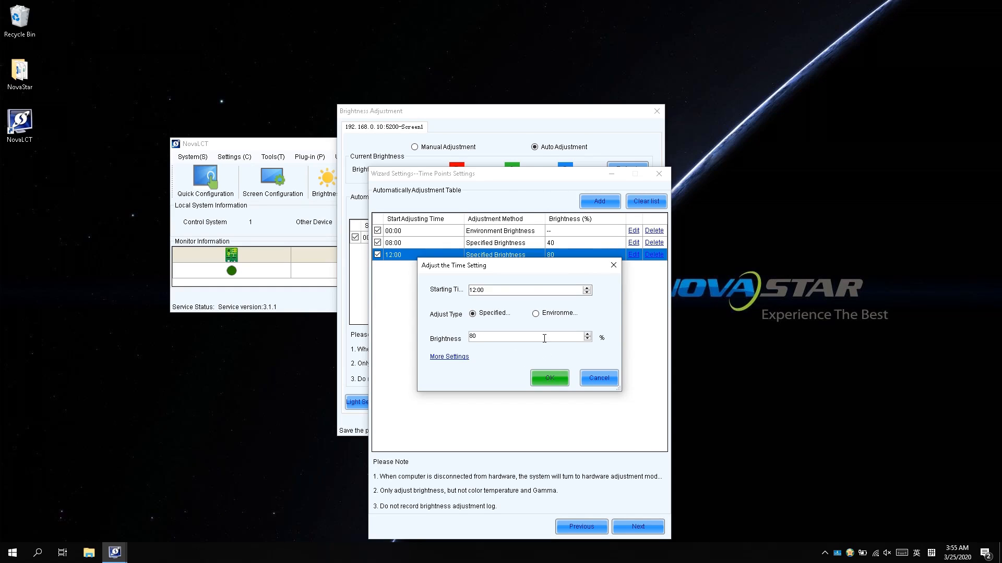
pyautogui.click(615, 267)
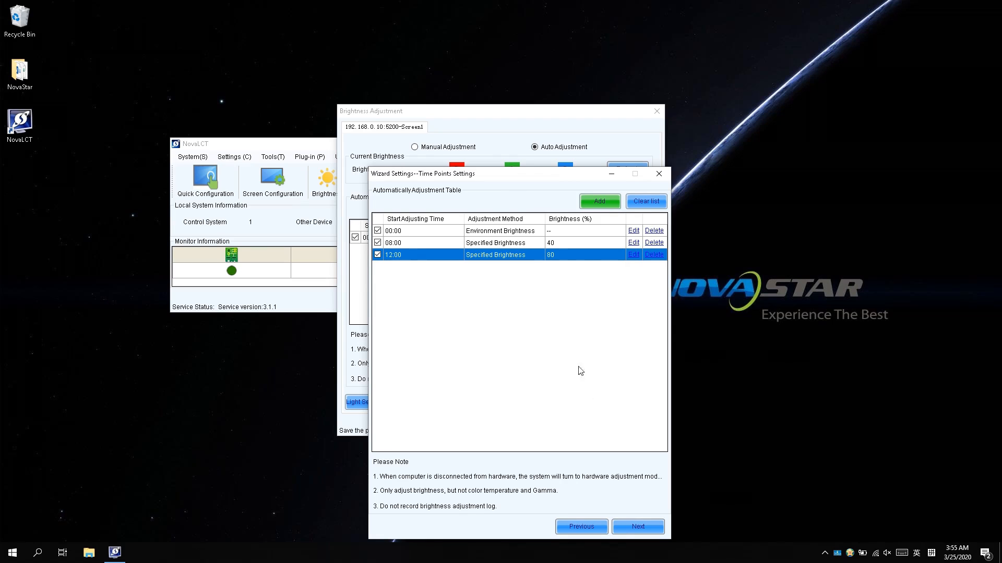
# Step: Finish the wizard and save the 00:00 environment, 08:00 40%, 12:00 80% schedule in Brightness Adjustment
pyautogui.click(628, 526)
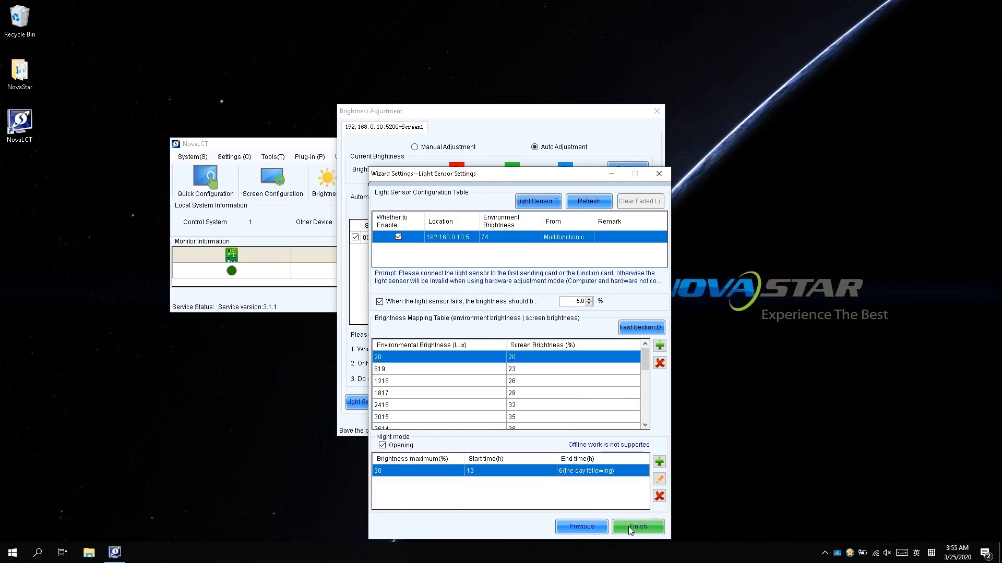
pyautogui.click(628, 527)
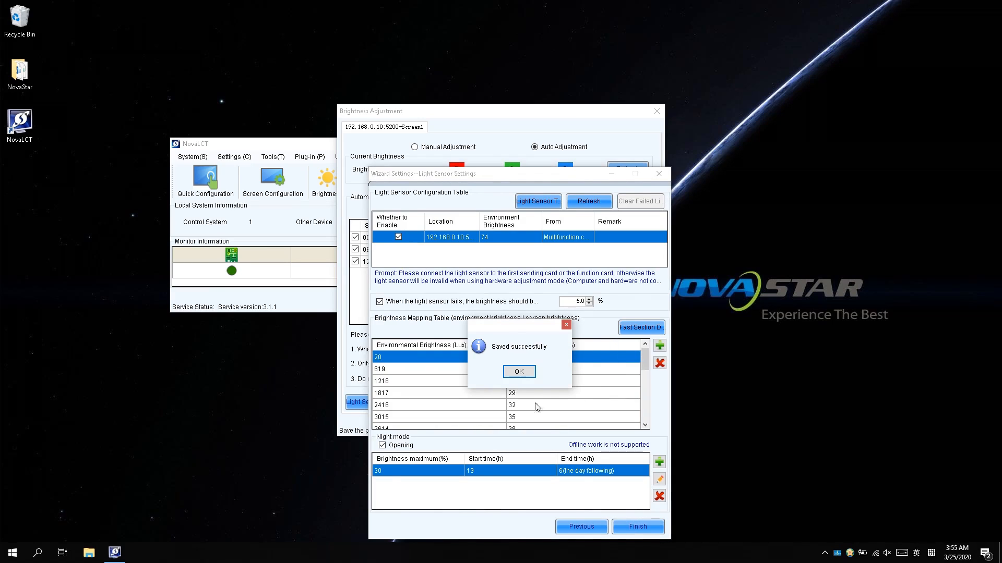
pyautogui.click(519, 372)
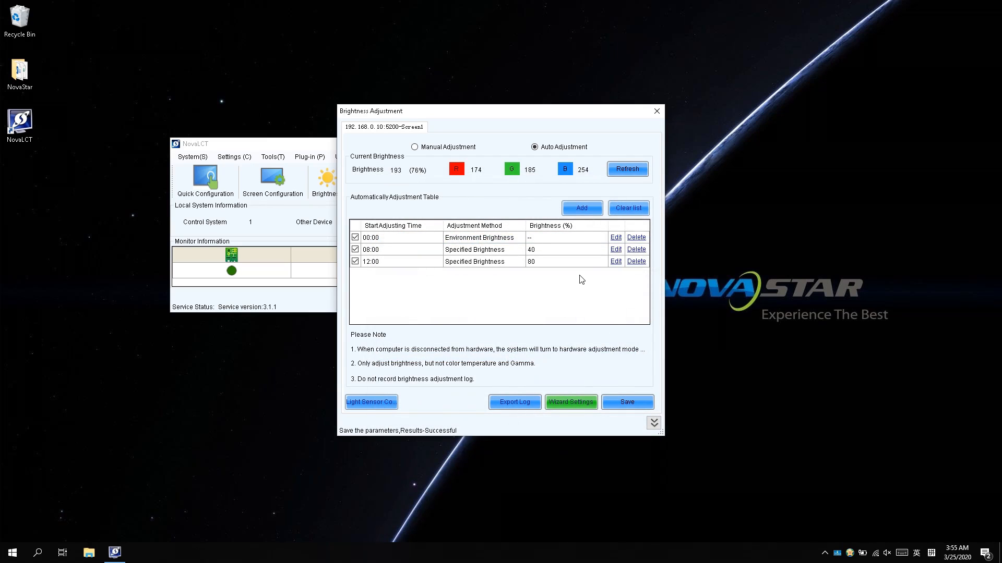
pyautogui.click(610, 402)
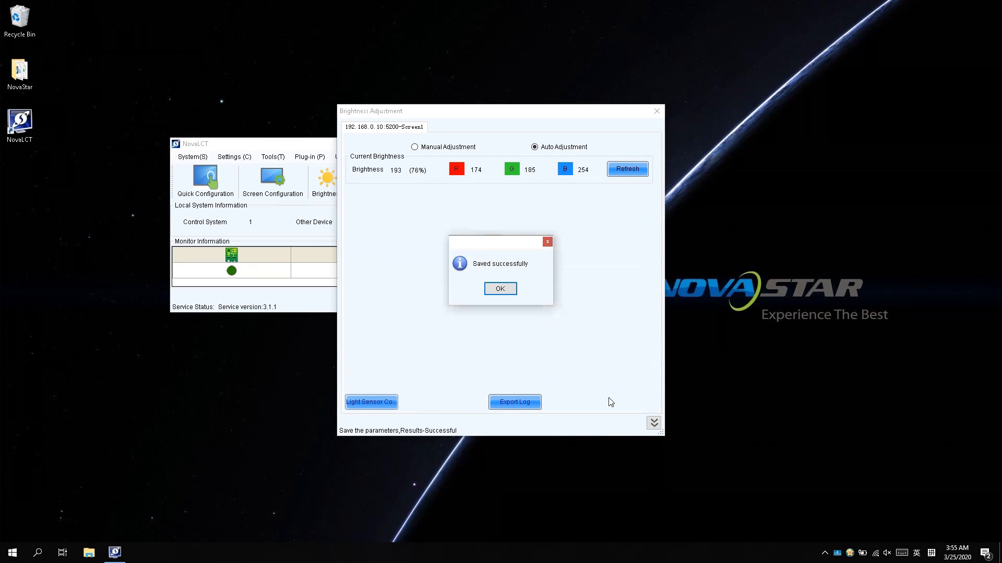
pyautogui.click(500, 289)
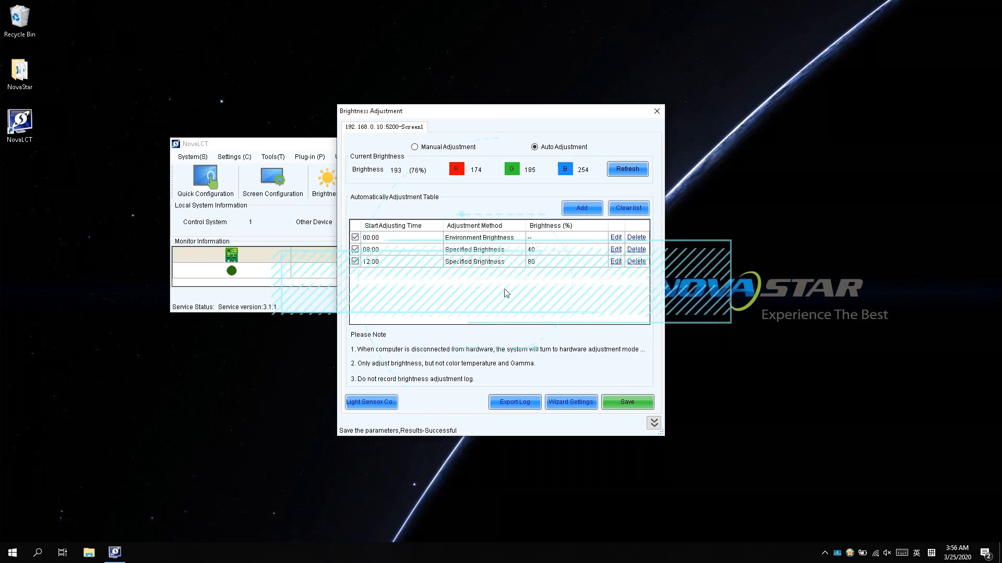
# Step: Close Brightness Adjustment and sync the sending card's clock to computer time under Settings > Hardware Information
pyautogui.click(656, 112)
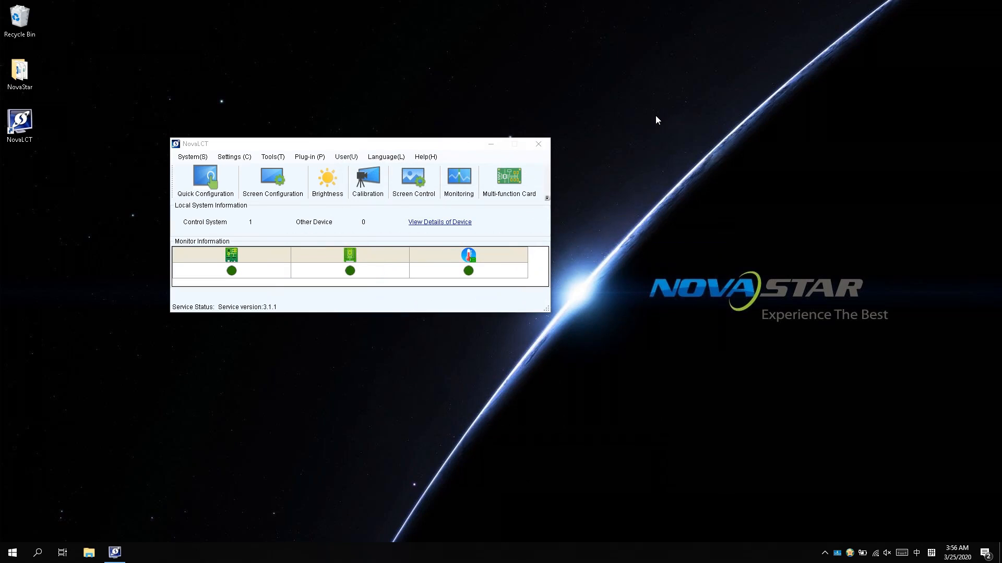
pyautogui.click(234, 157)
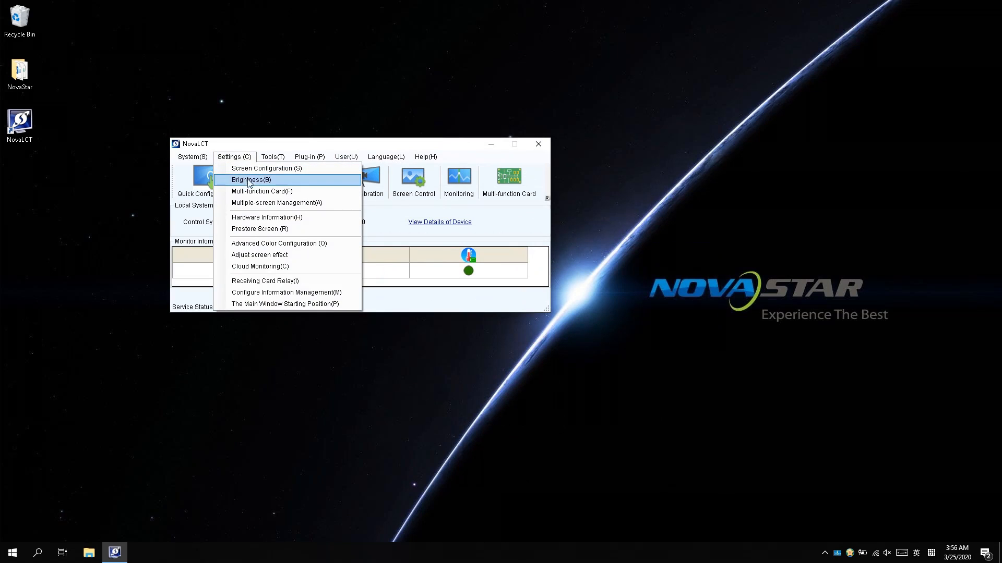
pyautogui.click(254, 218)
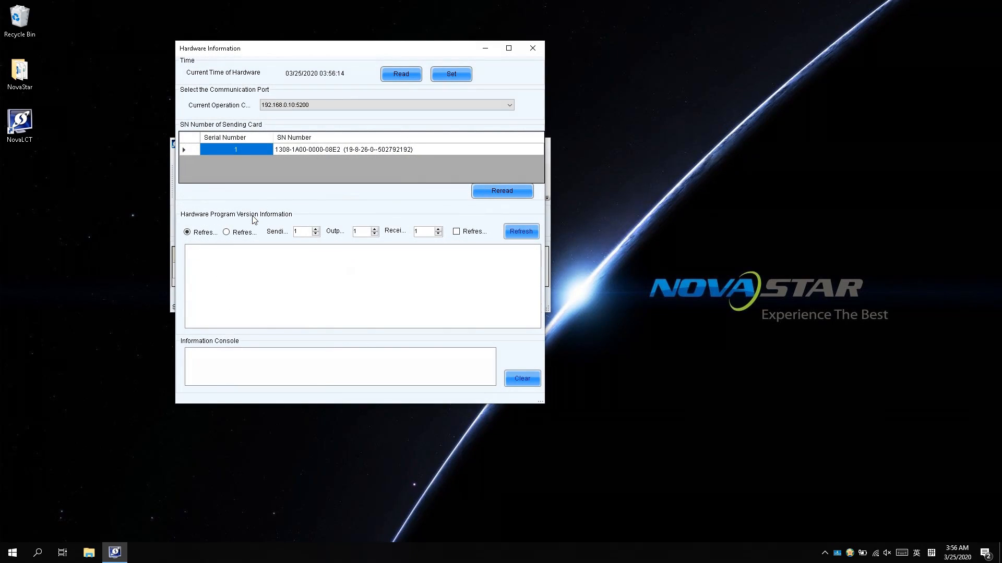
pyautogui.click(450, 73)
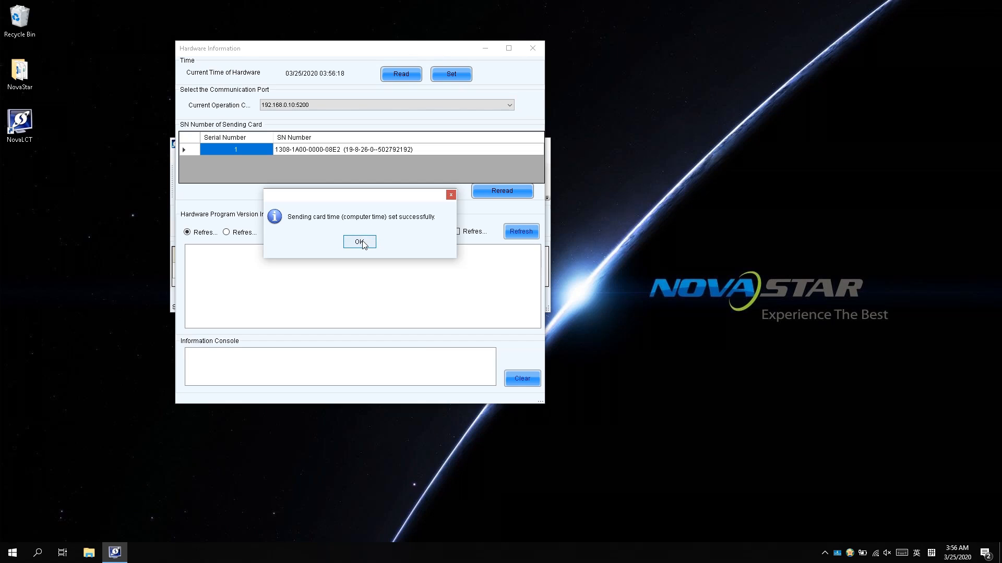
pyautogui.click(363, 242)
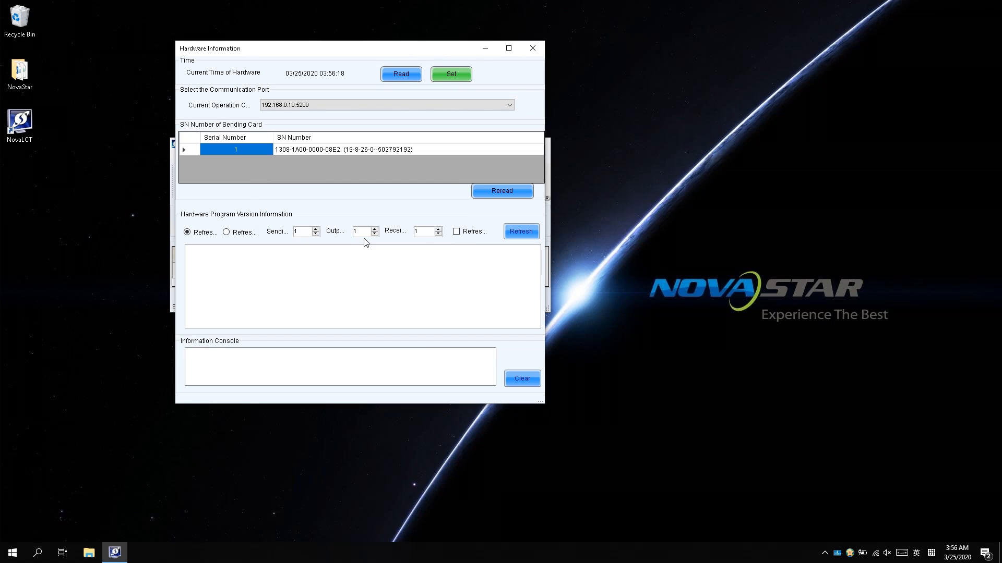
pyautogui.click(532, 48)
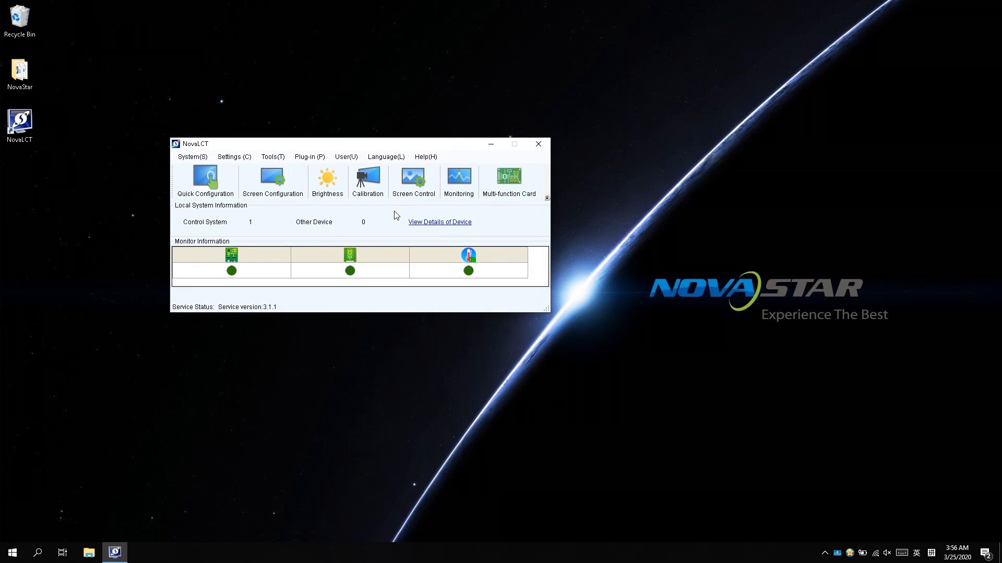